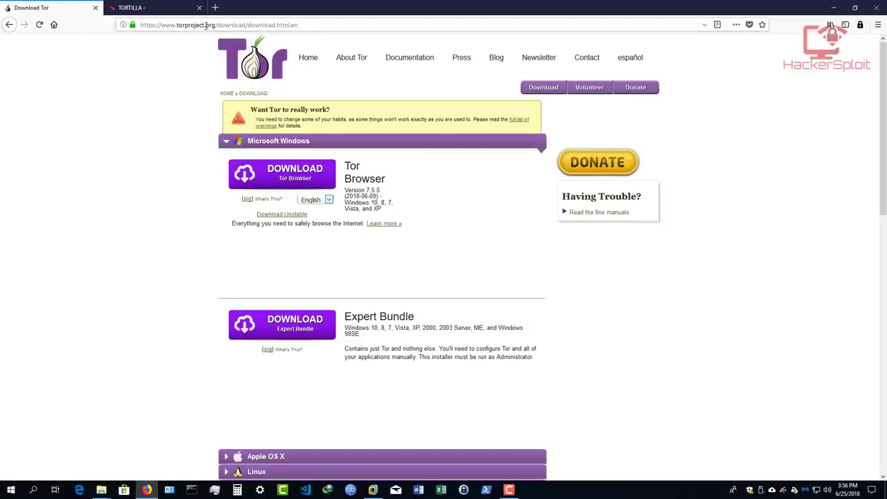
- Review the CrowdStrike Tortilla page and the Tor download page, briefly selecting its web address
{"action": "left_click", "coordinate": [163, 14]}
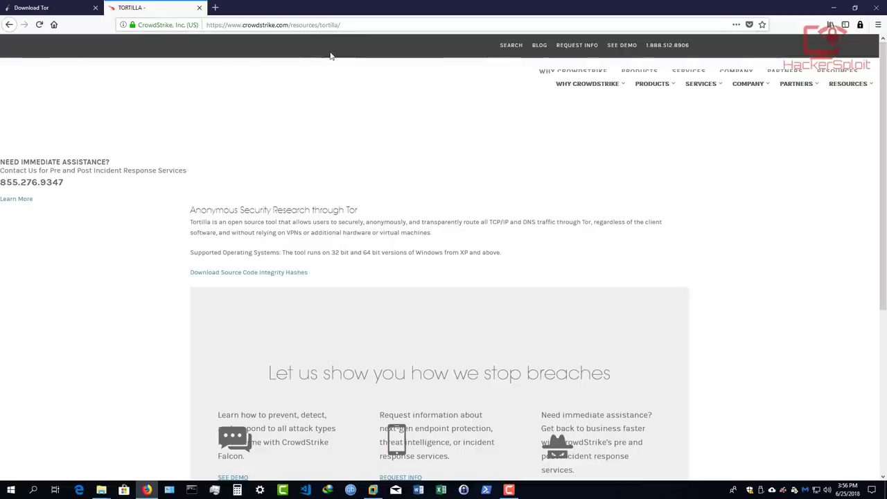
{"action": "scroll", "coordinate": [473, 184], "scroll_direction": "down", "scroll_amount": 5}
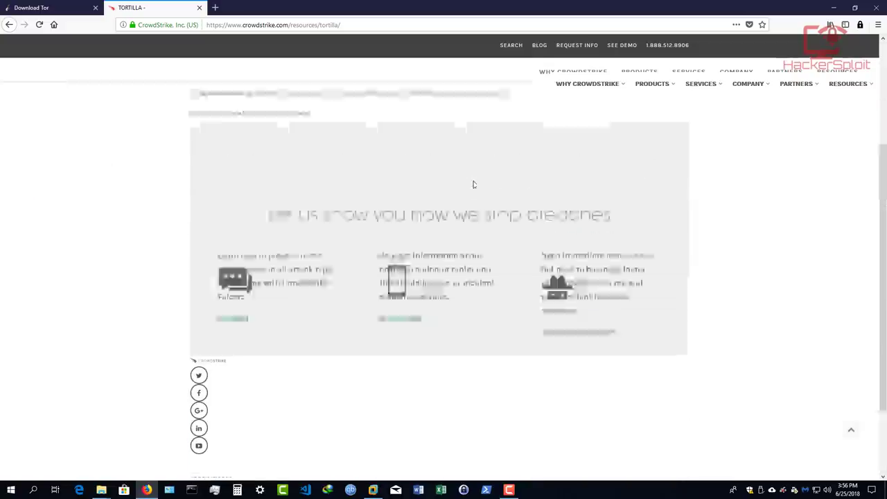
{"action": "scroll", "coordinate": [473, 184], "scroll_direction": "up", "scroll_amount": 5}
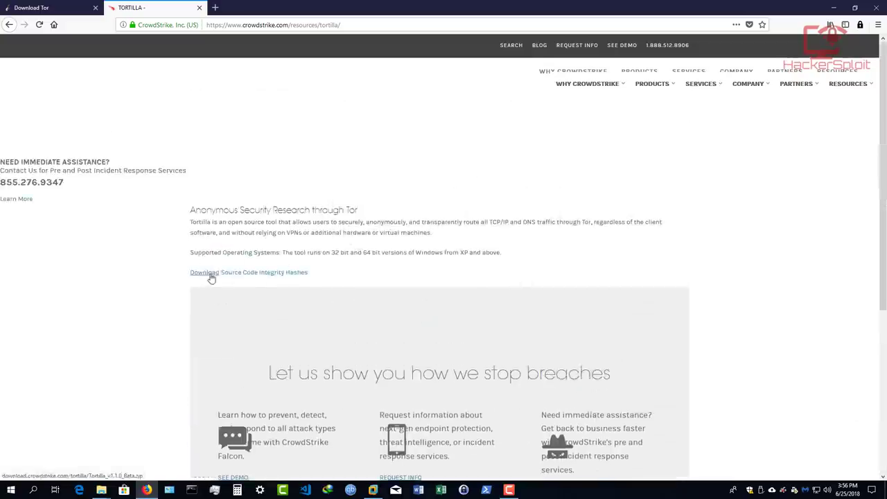
{"action": "left_click", "coordinate": [48, 7]}
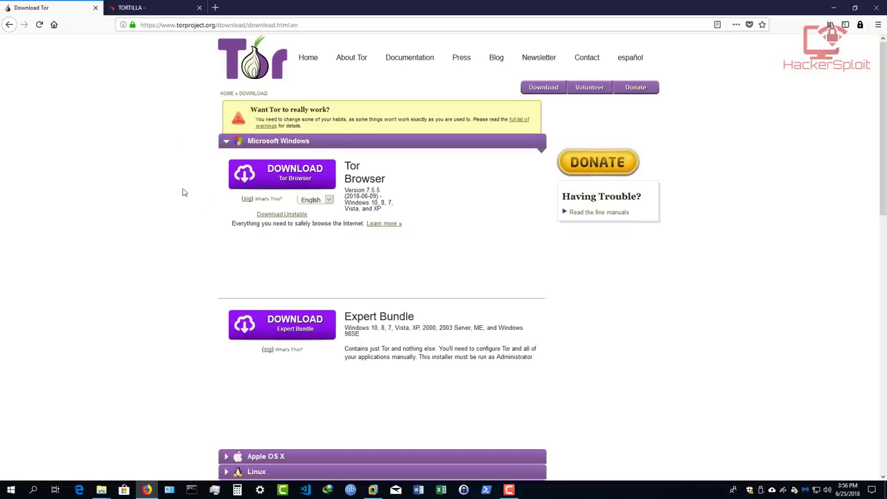
{"action": "scroll", "coordinate": [267, 214], "scroll_direction": "down", "scroll_amount": 3}
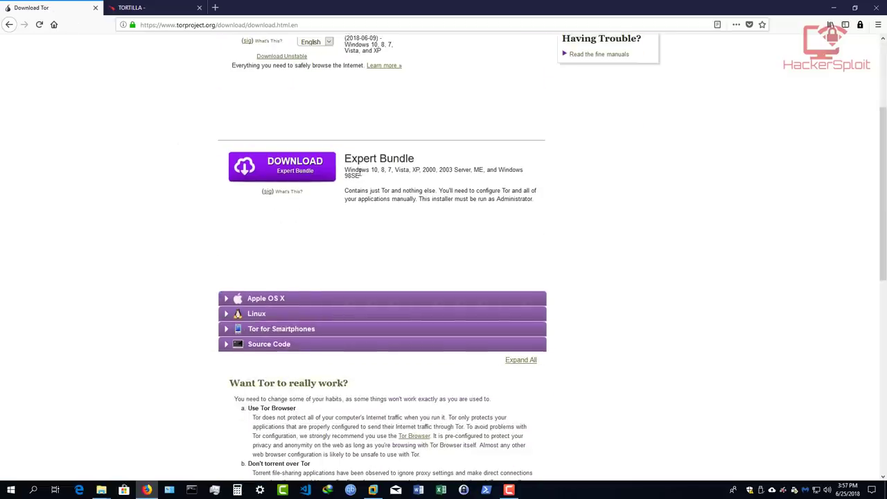
{"action": "scroll", "coordinate": [360, 171], "scroll_direction": "up", "scroll_amount": 3}
{"action": "left_click_drag", "start_coordinate": [298, 25], "coordinate": [143, 25]}
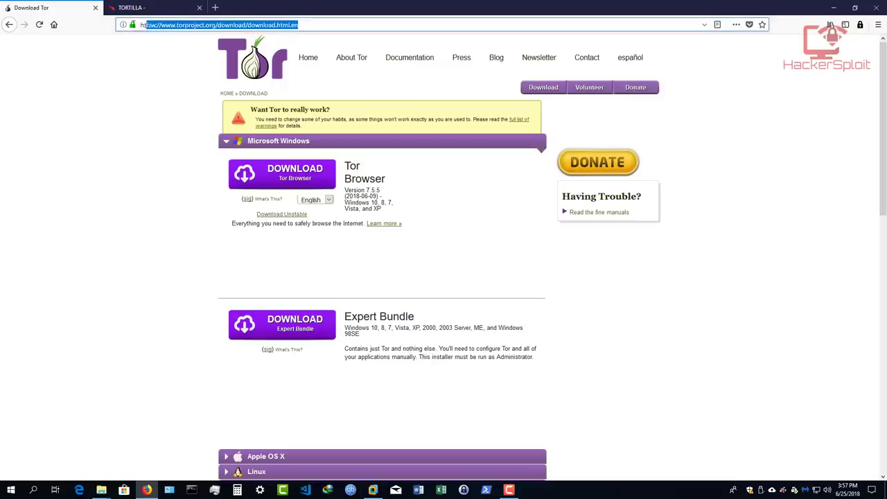
{"action": "left_click", "coordinate": [169, 76]}
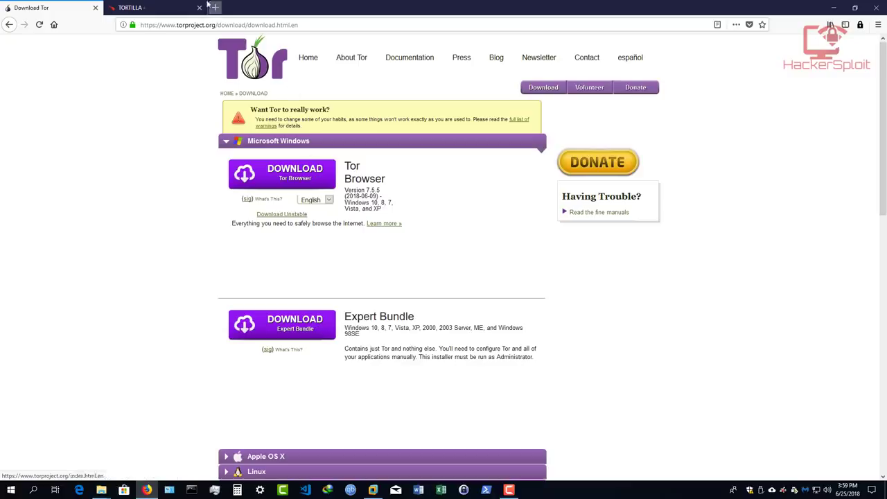
- Minimize Firefox and select the two extracted folders on the desktop
{"action": "left_click", "coordinate": [160, 8]}
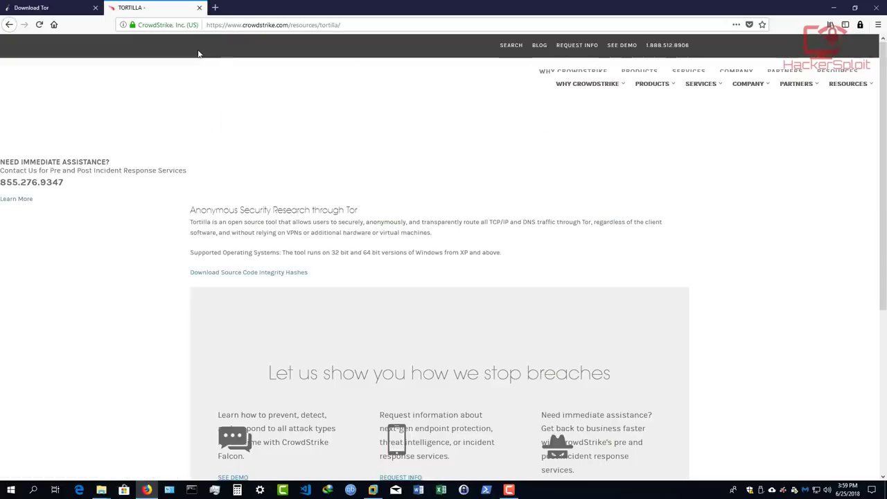
{"action": "left_click", "coordinate": [74, 7]}
{"action": "left_click", "coordinate": [833, 8]}
{"action": "left_click_drag", "start_coordinate": [393, 147], "coordinate": [247, 97]}
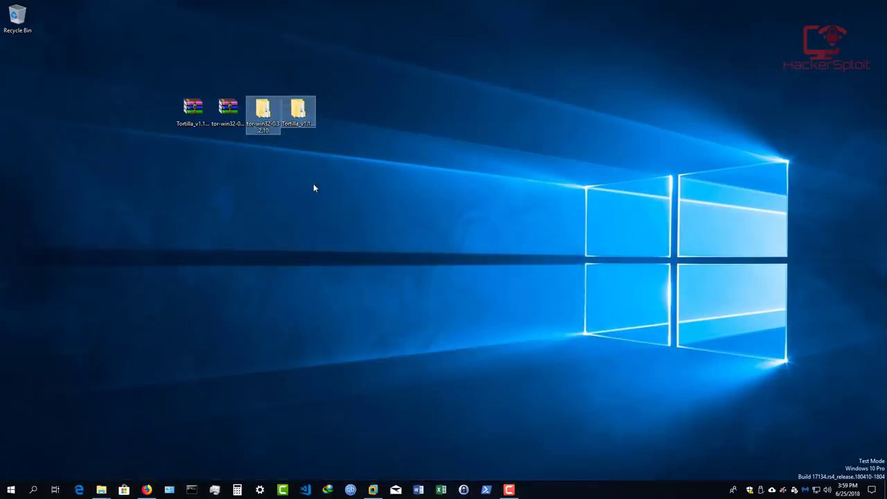
- Run tor.exe from the tor-win32-0.3.2.10\Tor folder
{"action": "left_click", "coordinate": [284, 147]}
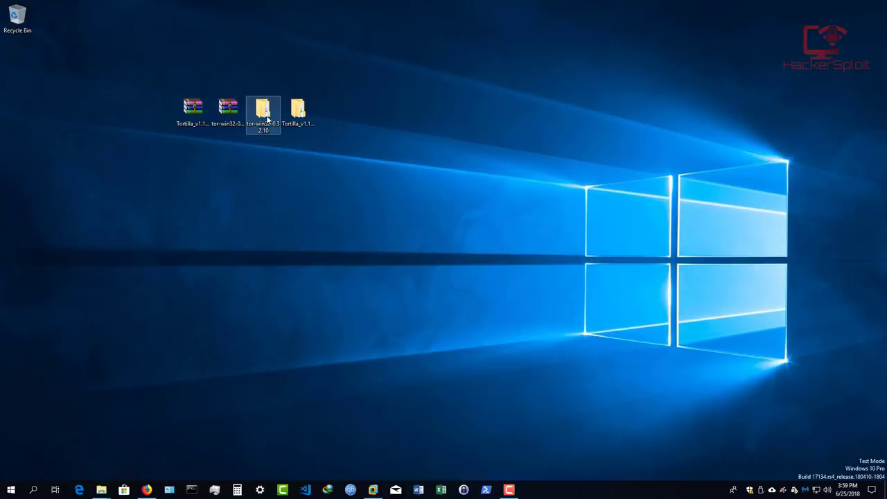
{"action": "double_click", "coordinate": [267, 119]}
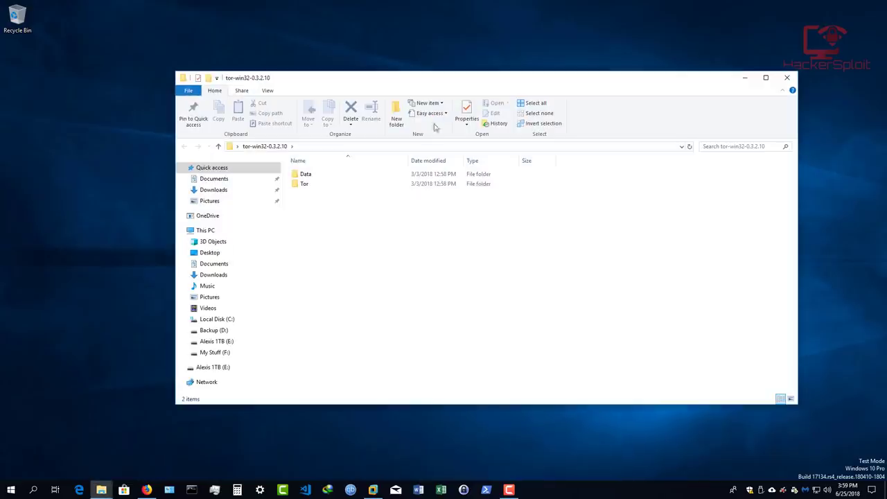
{"action": "double_click", "coordinate": [316, 184]}
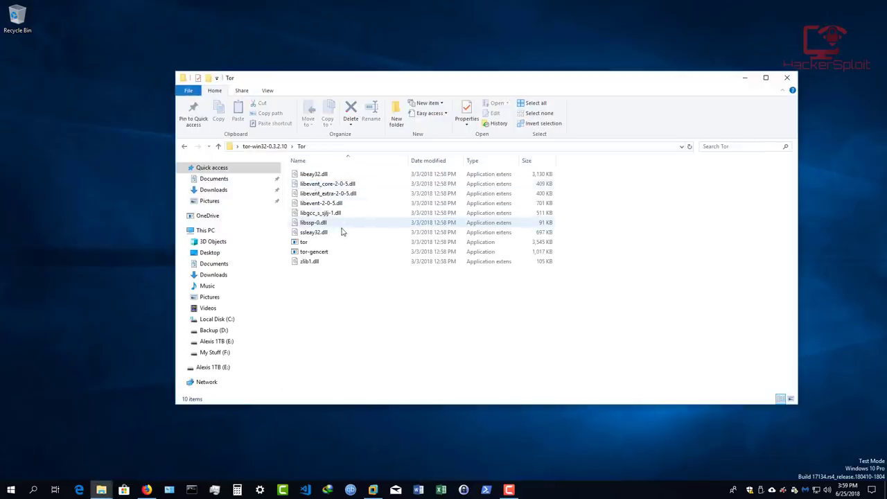
{"action": "double_click", "coordinate": [304, 243]}
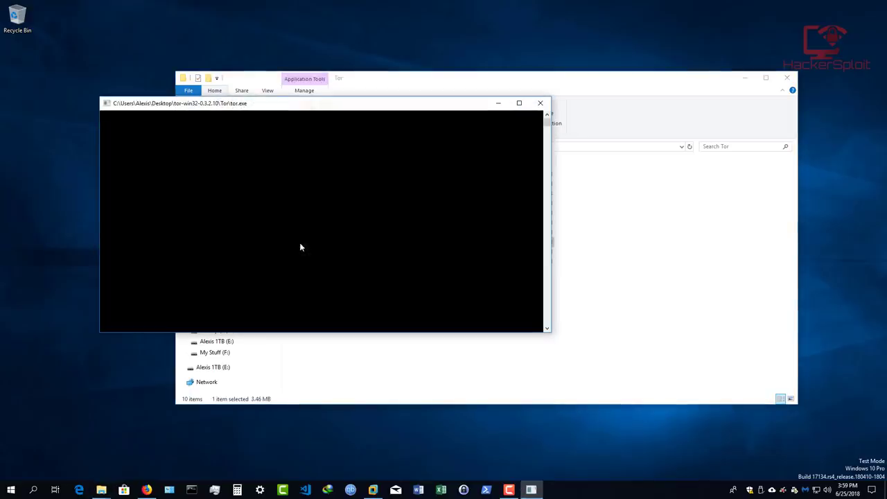
- Confirm the Tor console reports 'Bootstrapped 100%: Done', then minimize it and Explorer
{"action": "left_click", "coordinate": [745, 78]}
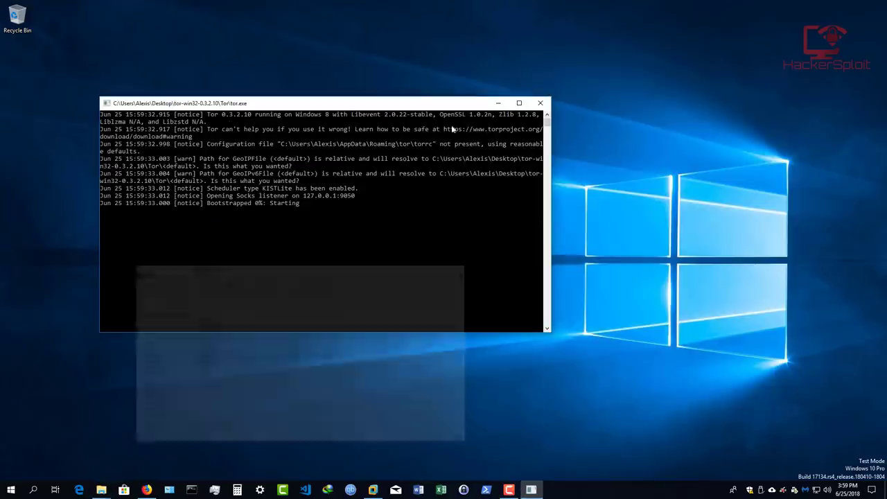
{"action": "left_click_drag", "start_coordinate": [429, 102], "coordinate": [417, 83]}
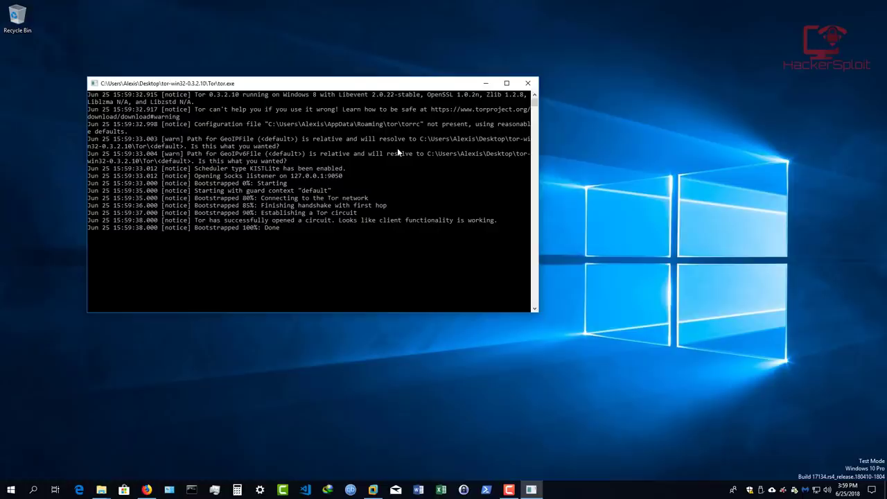
{"action": "left_click_drag", "start_coordinate": [194, 227], "coordinate": [284, 228]}
{"action": "left_click", "coordinate": [286, 228]}
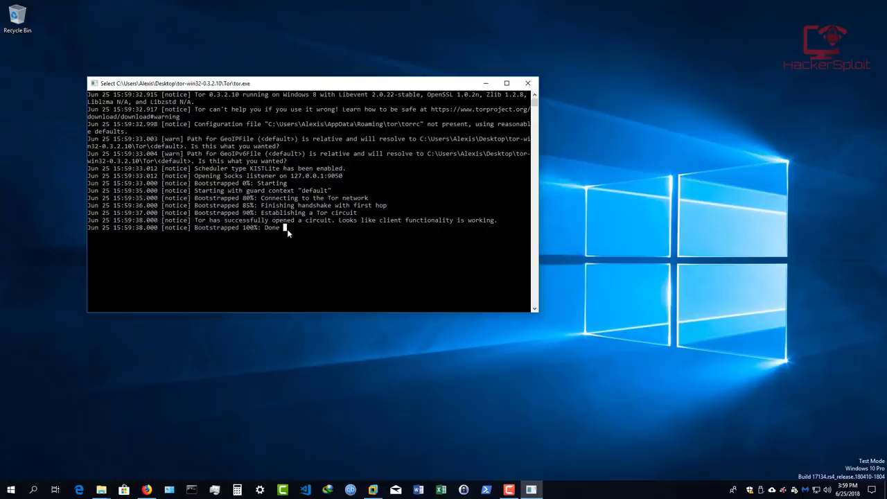
{"action": "left_click", "coordinate": [486, 84]}
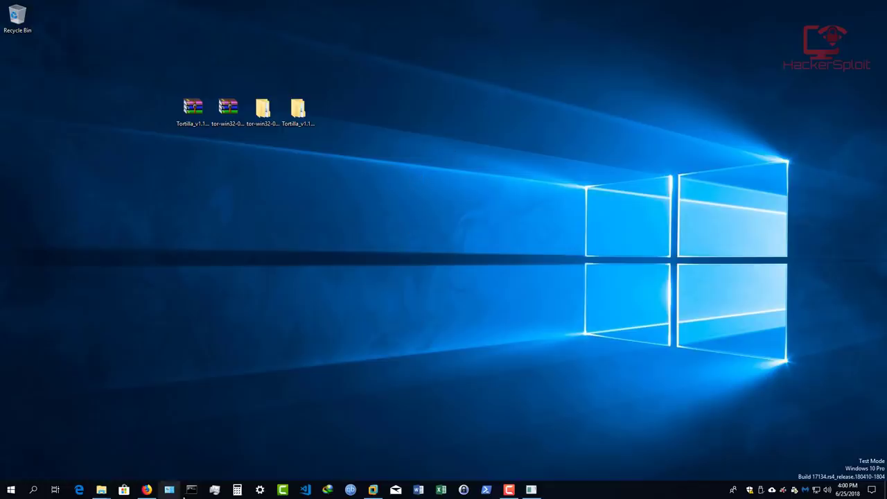
- Open Command Prompt as administrator, center it, and enter 'Bcdedit.exe -set TESTING'
{"action": "right_click", "coordinate": [192, 490]}
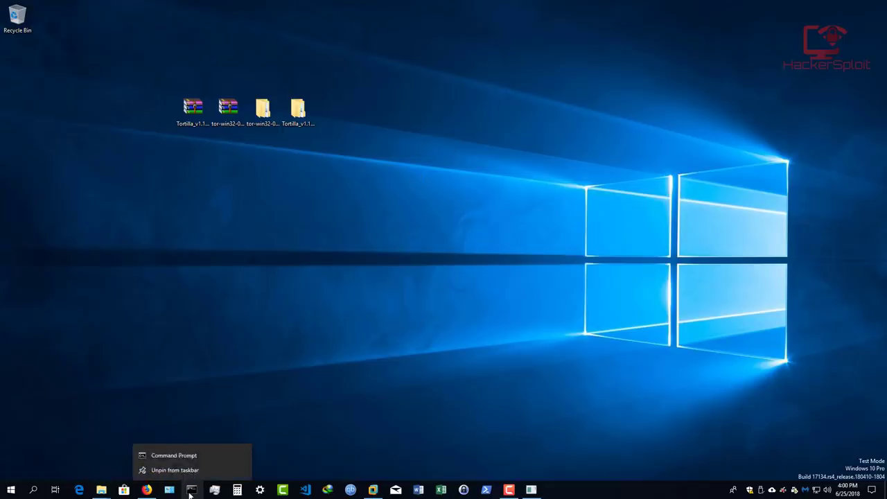
{"action": "right_click", "coordinate": [221, 455]}
{"action": "left_click", "coordinate": [328, 411]}
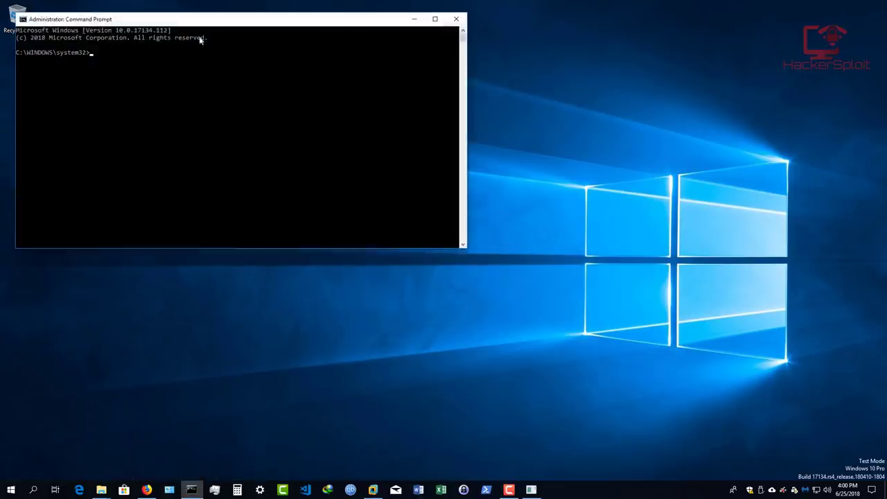
{"action": "left_click_drag", "start_coordinate": [225, 25], "coordinate": [402, 128]}
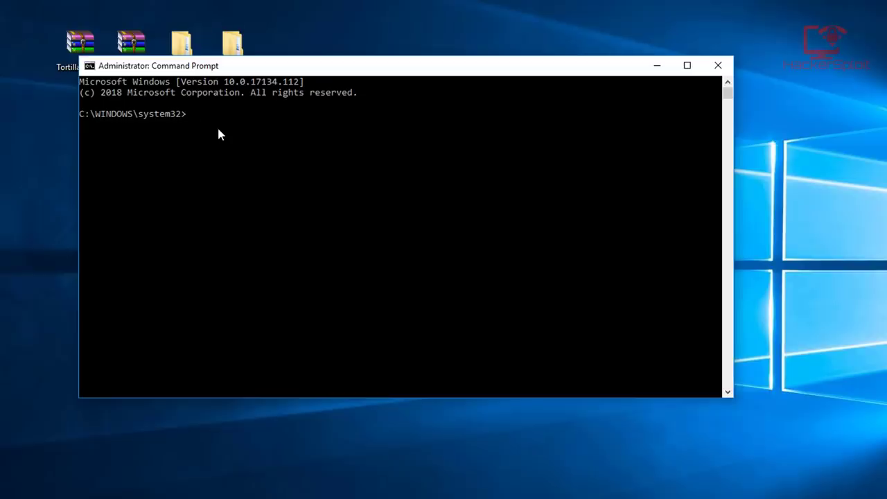
{"action": "type", "text": "Bcdedit.exe -set TESTSIGNING ON"}
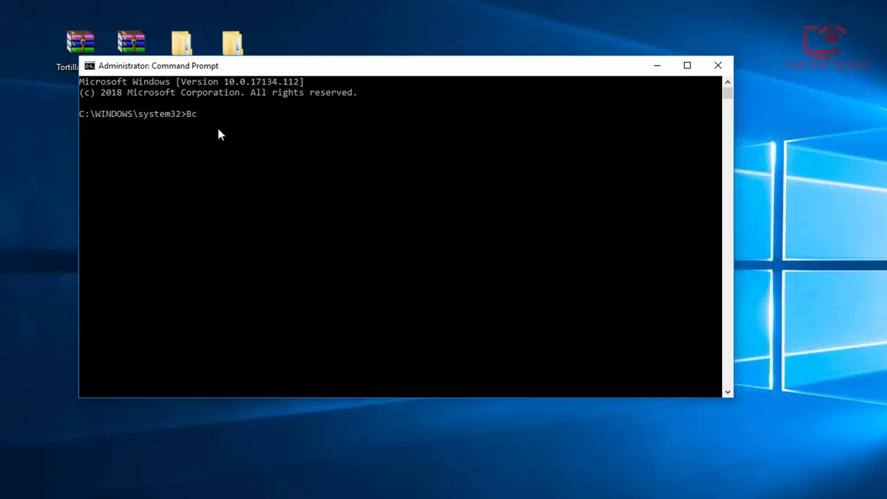
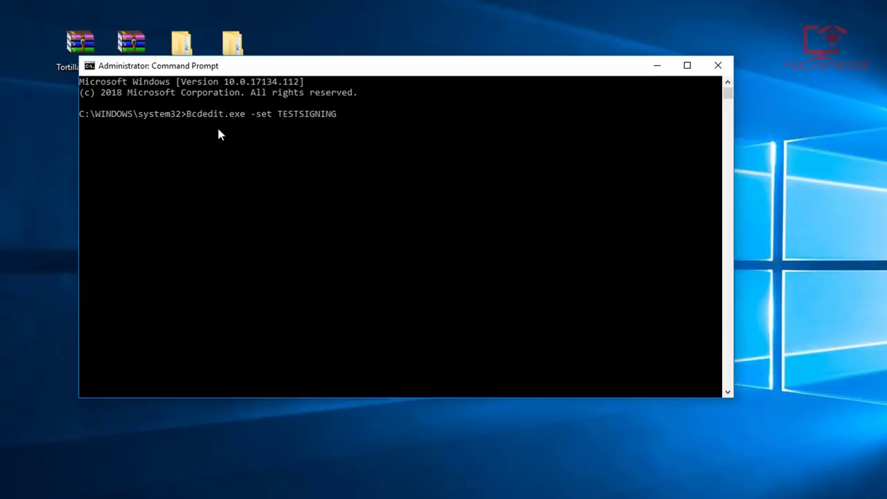
- Finish 'Bcdedit.exe -set TESTSIGNING ON' with ON, then close the Command Prompt
{"action": "type", "text": "ON"}
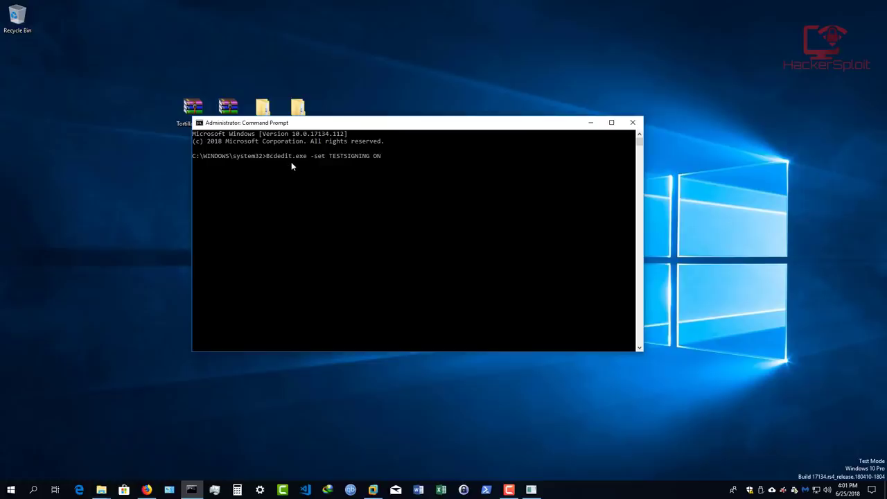
{"action": "left_click", "coordinate": [631, 123]}
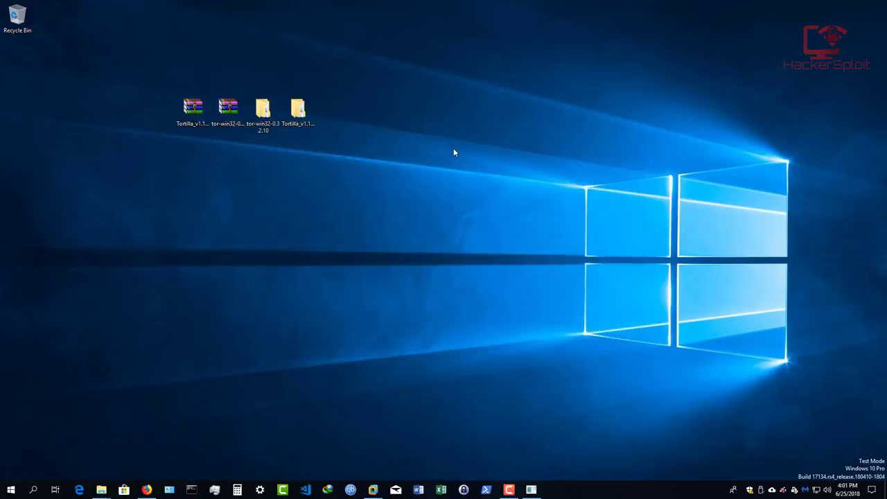
- Check the Tor console, minimize it, and open the nested Tortilla_v1.1.0_Beta folder
{"action": "left_click", "coordinate": [531, 489]}
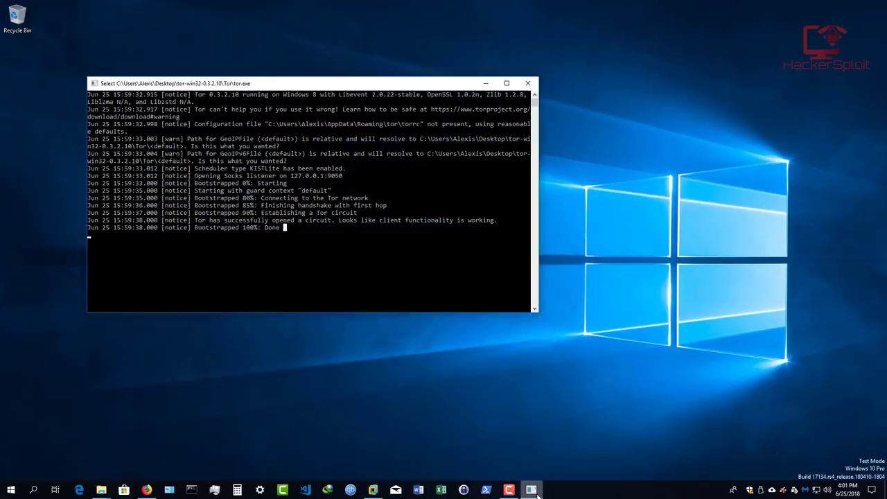
{"action": "left_click", "coordinate": [534, 490]}
{"action": "double_click", "coordinate": [297, 111]}
{"action": "left_click_drag", "start_coordinate": [416, 87], "coordinate": [367, 84]}
{"action": "double_click", "coordinate": [283, 191]}
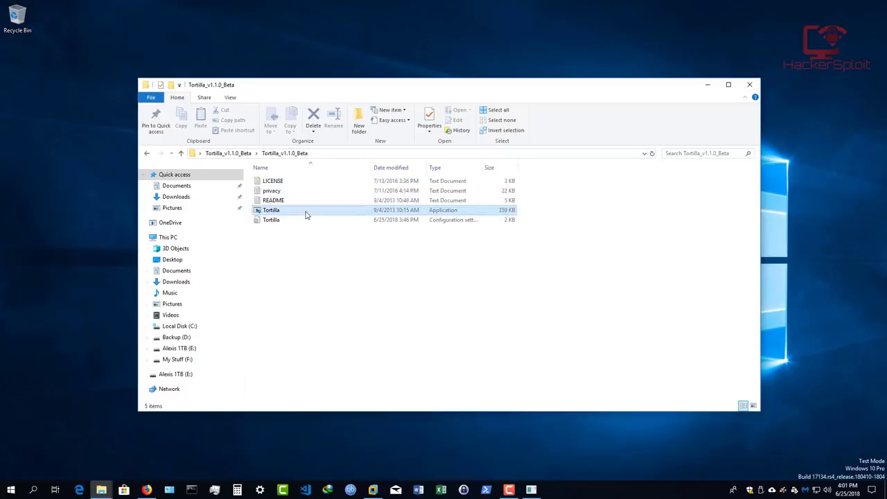
- Run Tortilla.exe with administrator rights and minimize the Explorer window
{"action": "left_click", "coordinate": [307, 213]}
{"action": "double_click", "coordinate": [350, 214]}
{"action": "left_click", "coordinate": [410, 307]}
{"action": "left_click", "coordinate": [651, 99]}
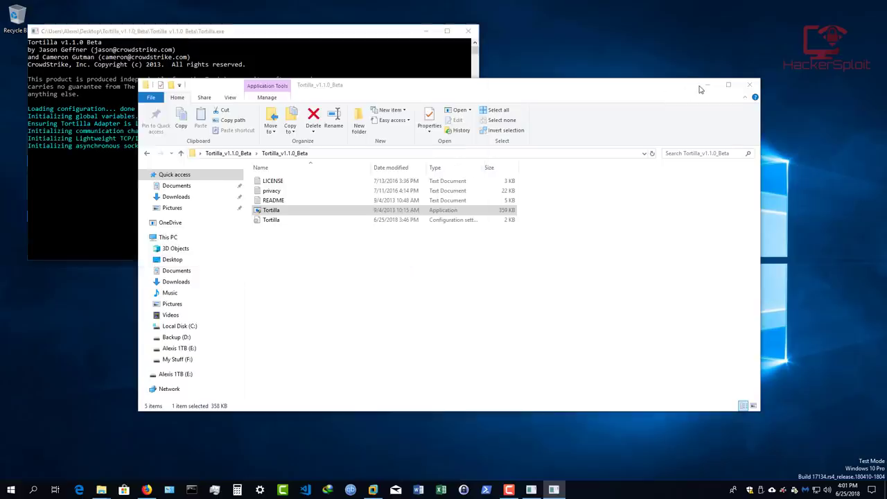
{"action": "left_click", "coordinate": [720, 88]}
{"action": "left_click_drag", "start_coordinate": [278, 31], "coordinate": [509, 53]}
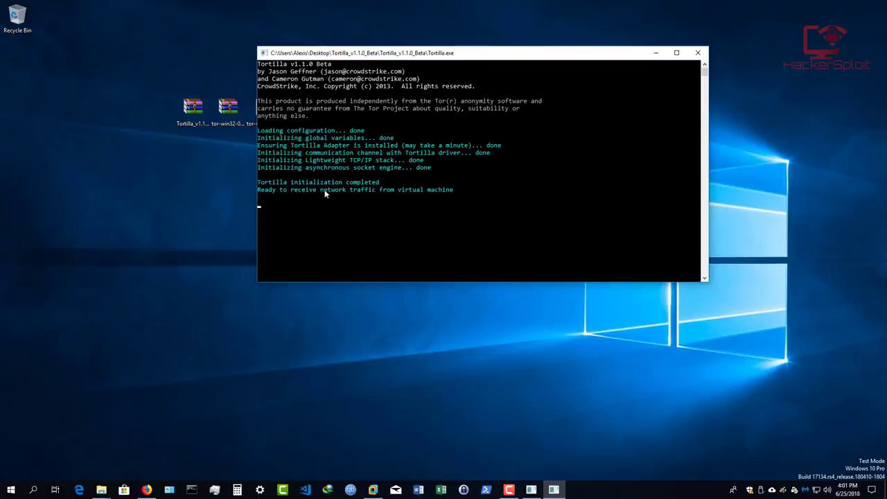
{"action": "left_click_drag", "start_coordinate": [279, 191], "coordinate": [424, 194]}
{"action": "left_click", "coordinate": [456, 189]}
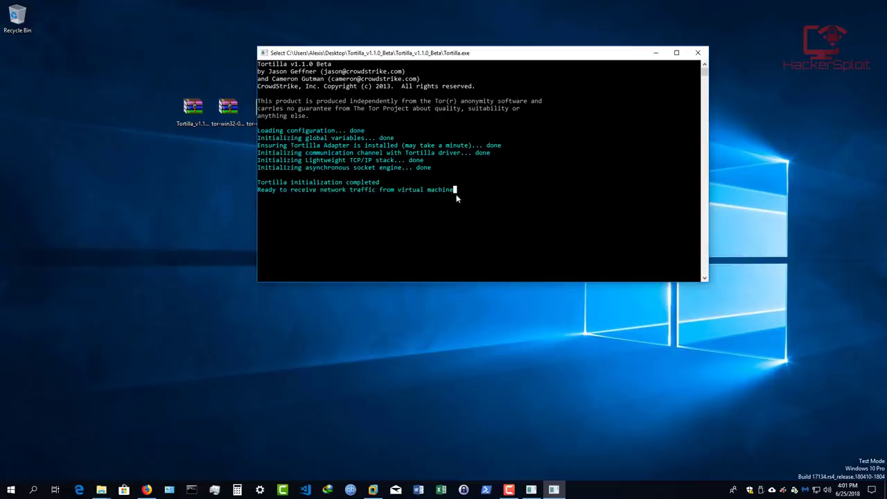